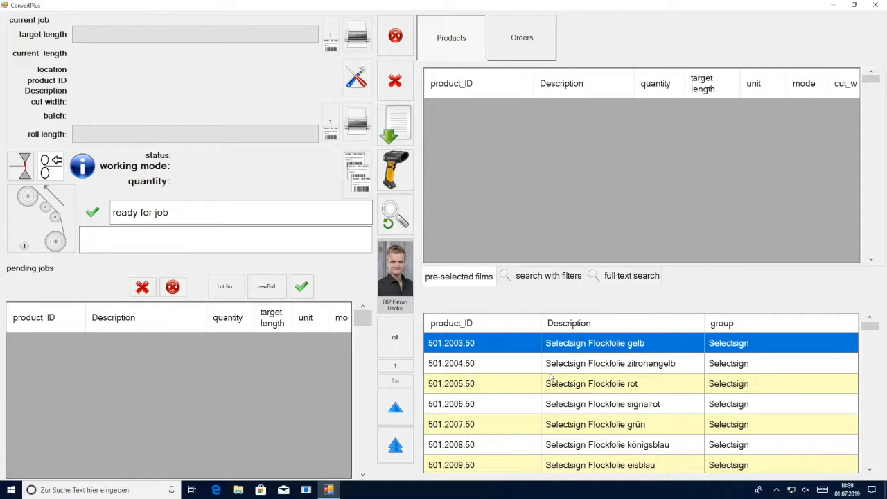
- Add the pre-selected film 501.2003.50 Selectsign Flockfolie gelb to the product list
{"action": "double_click", "coordinate": [597, 344]}
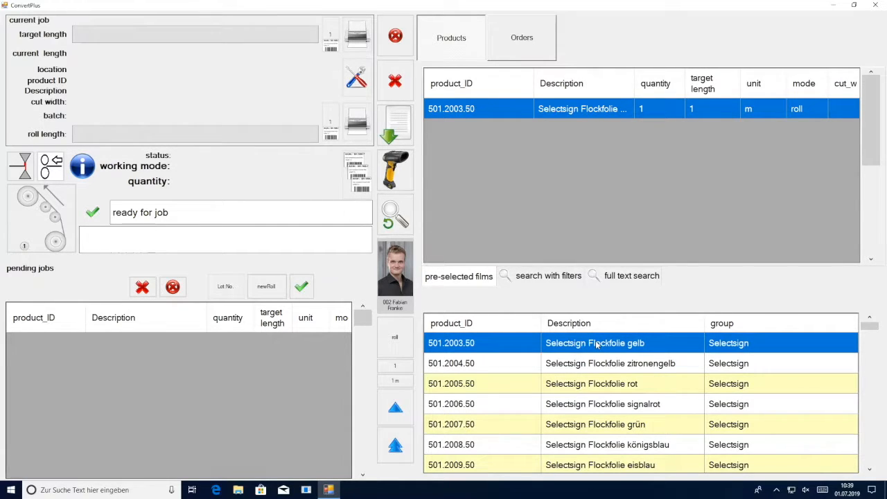
- Examine the filter search and the full text search for films, switching the searched field between product_ID, Description and group
{"action": "left_click", "coordinate": [539, 280]}
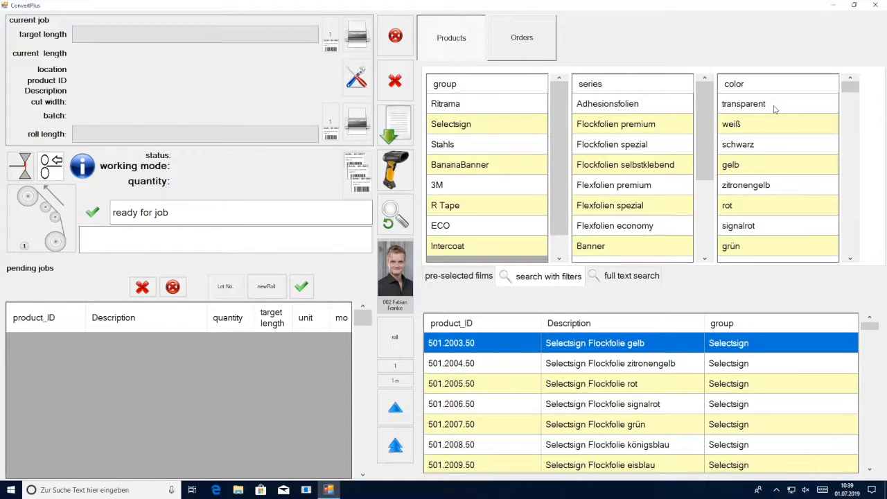
{"action": "left_click", "coordinate": [644, 283]}
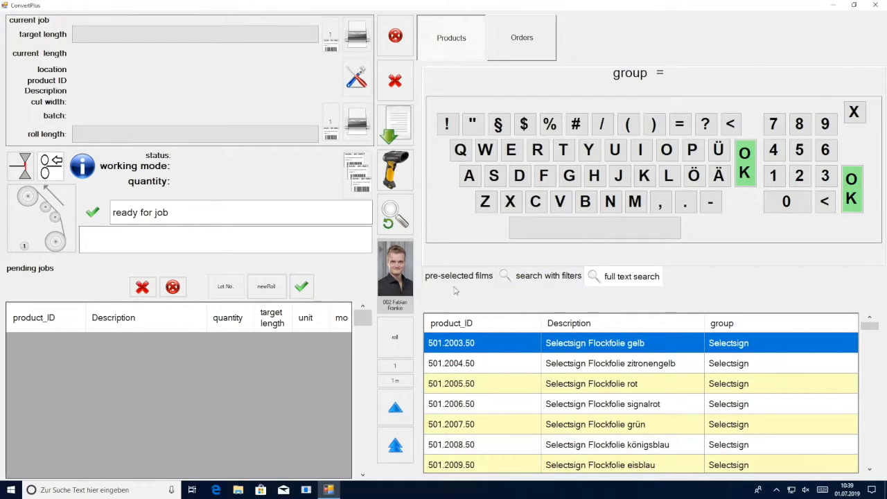
{"action": "left_click", "coordinate": [467, 324]}
{"action": "left_click", "coordinate": [589, 324]}
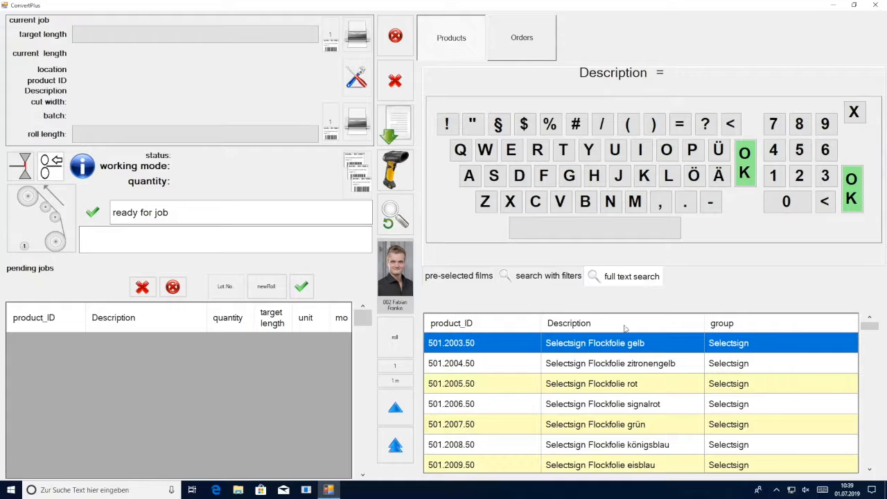
{"action": "left_click", "coordinate": [731, 324]}
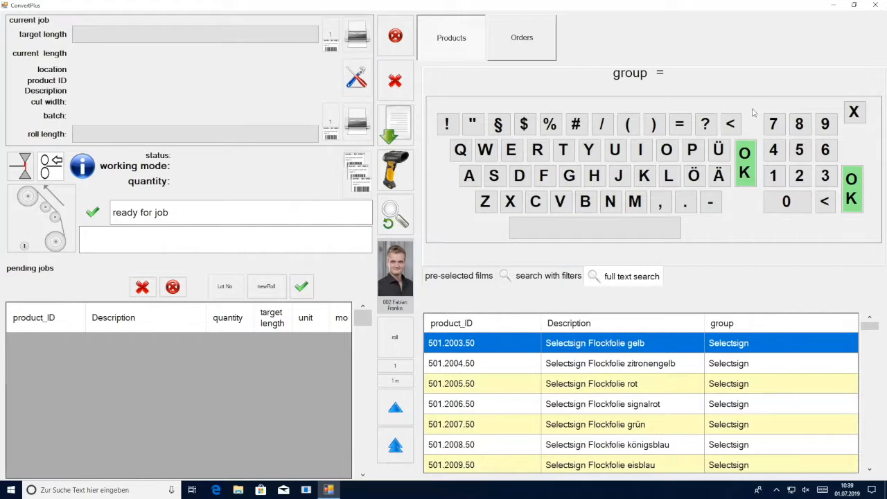
- Return to the pre-selected films and add a second Selectsign Flockfolie gelb and a Selectsign Flockfolie zitronengelb to the product list
{"action": "left_click", "coordinate": [462, 39]}
{"action": "left_click", "coordinate": [611, 371]}
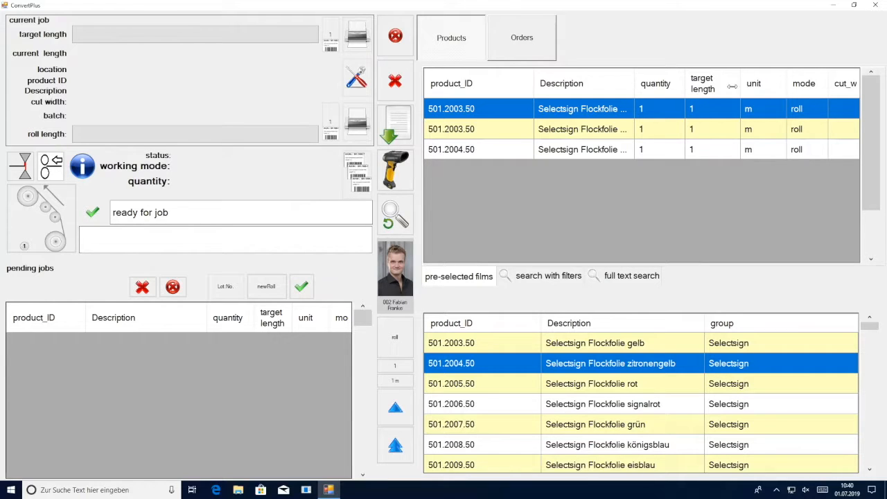
- Set the quantity of the first Selectsign Flockfolie gelb entry in the product list to 2
{"action": "left_click", "coordinate": [656, 115]}
{"action": "left_click", "coordinate": [634, 242]}
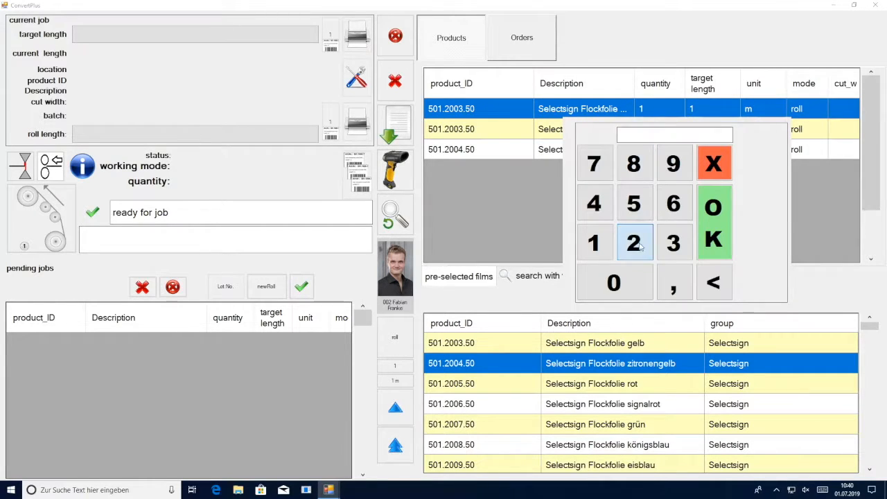
{"action": "left_click", "coordinate": [721, 234]}
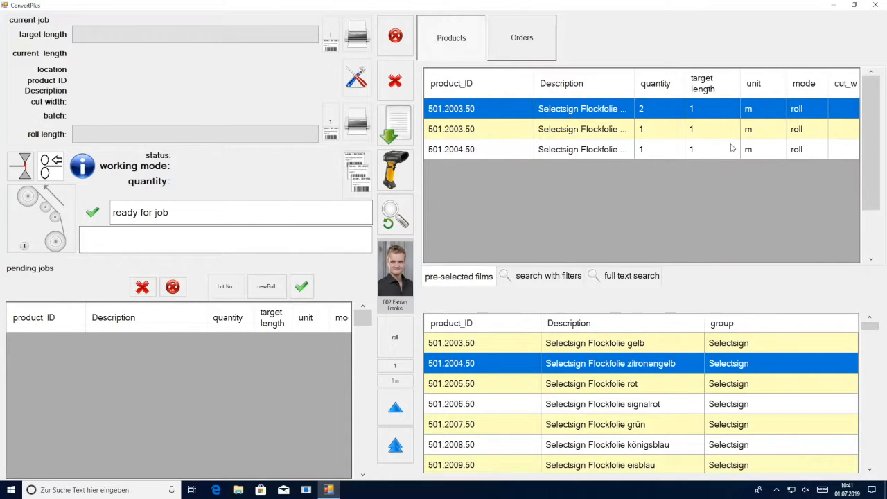
- Set the first entry's target length to 5 m, trying the cm, mm, yd, ft and inch units before choosing metres
{"action": "left_click", "coordinate": [707, 113]}
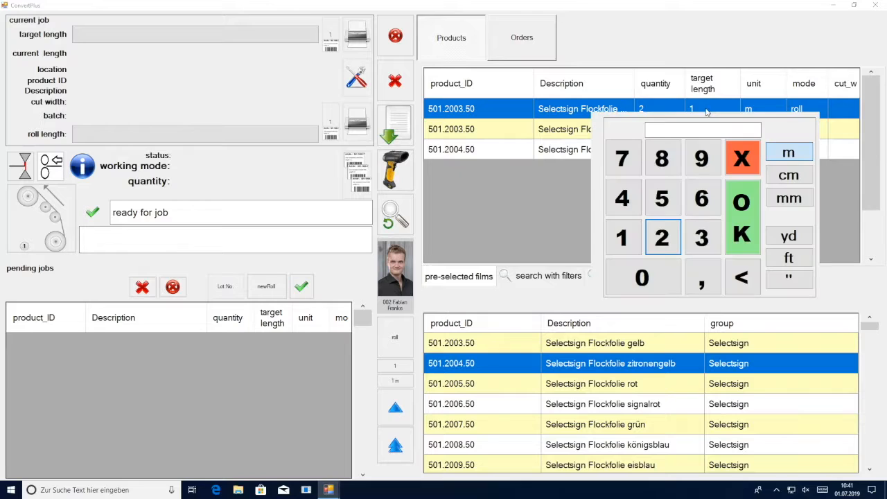
{"action": "left_click", "coordinate": [661, 202]}
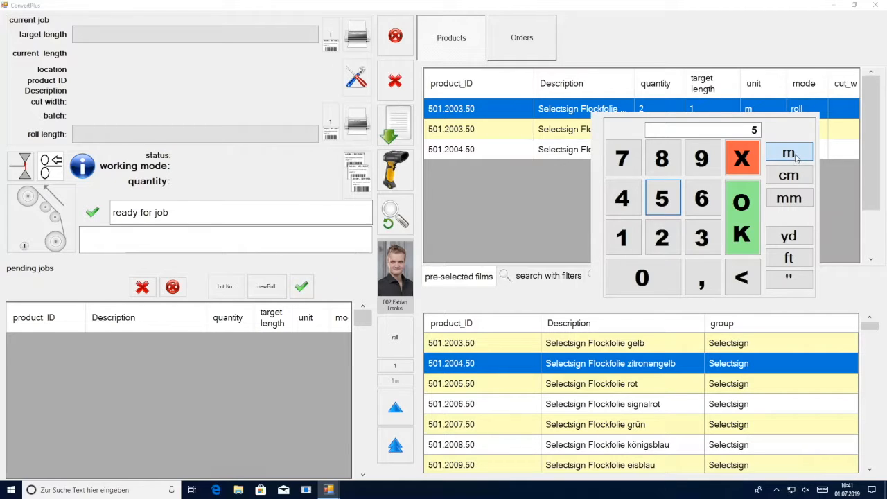
{"action": "left_click", "coordinate": [793, 177]}
{"action": "left_click", "coordinate": [795, 199]}
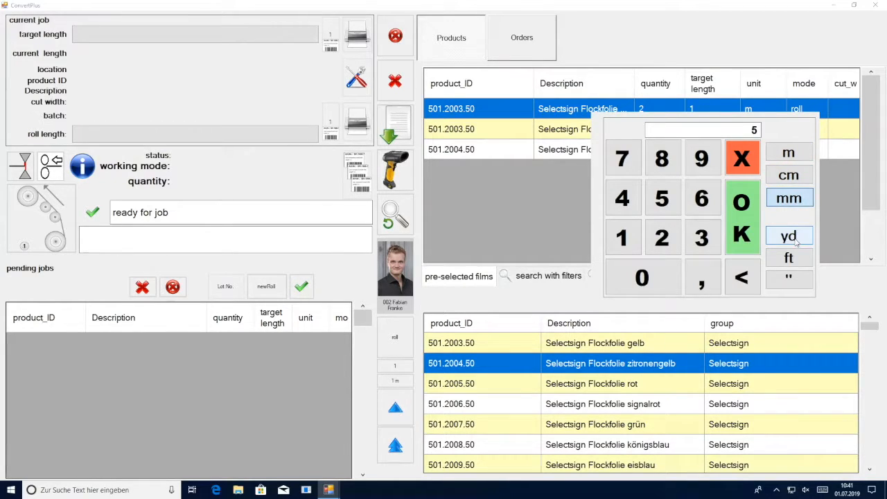
{"action": "left_click", "coordinate": [790, 237]}
{"action": "left_click", "coordinate": [800, 261]}
{"action": "left_click", "coordinate": [798, 282]}
{"action": "left_click", "coordinate": [798, 155]}
{"action": "left_click", "coordinate": [751, 202]}
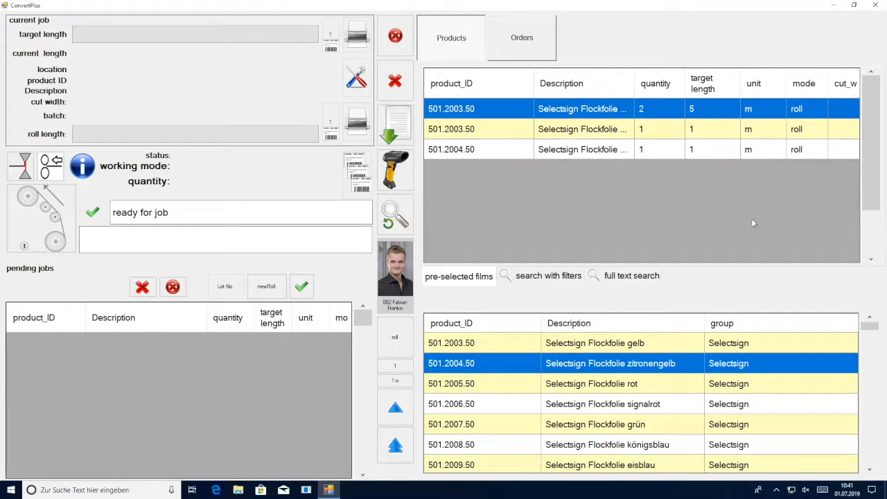
- Cycle the first entry's working mode through its options and collapse the mode column to make room for cut_width
{"action": "left_click", "coordinate": [816, 111]}
{"action": "left_click", "coordinate": [815, 111]}
{"action": "left_click", "coordinate": [815, 111]}
{"action": "left_click_drag", "start_coordinate": [826, 81], "coordinate": [787, 81]}
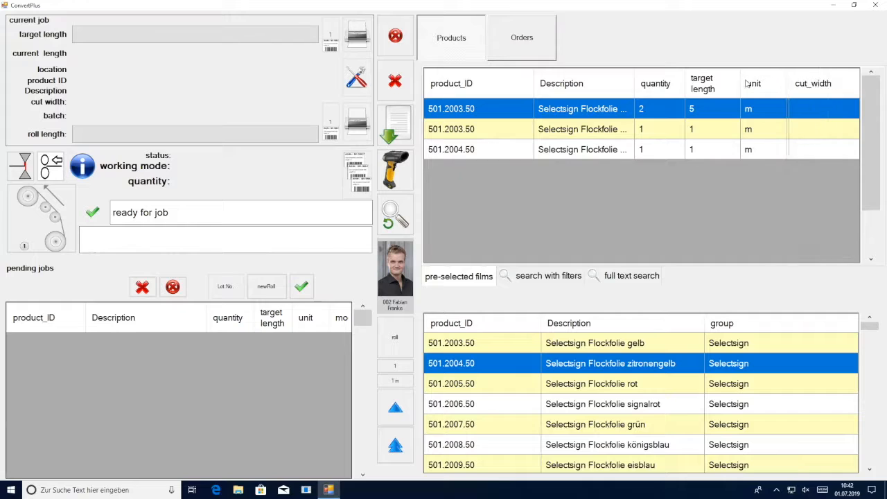
- Try a cut layout of two 50 cm strips for the first entry, with the first strip marked as back to stock
{"action": "double_click", "coordinate": [812, 110]}
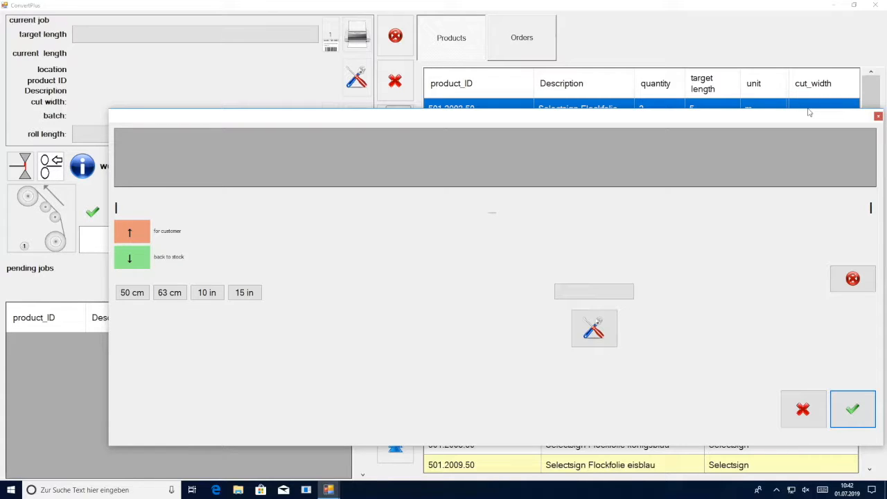
{"action": "left_click", "coordinate": [134, 294]}
{"action": "left_click", "coordinate": [135, 294]}
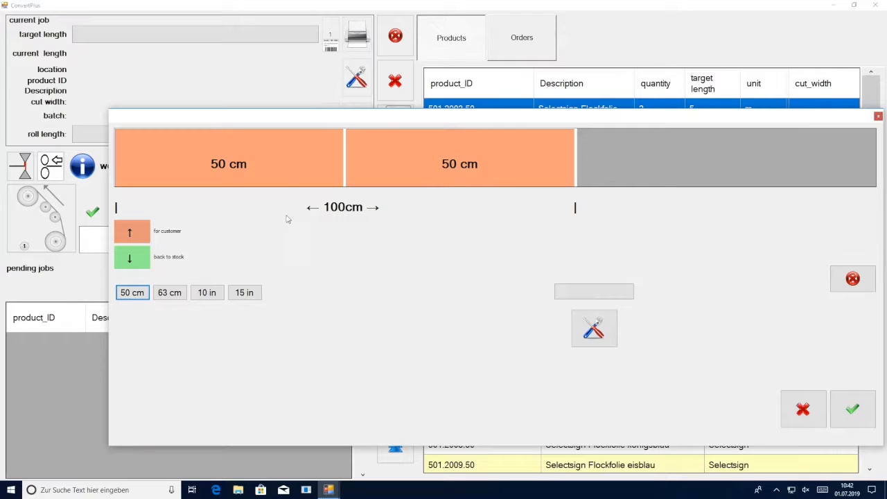
{"action": "left_click", "coordinate": [281, 161]}
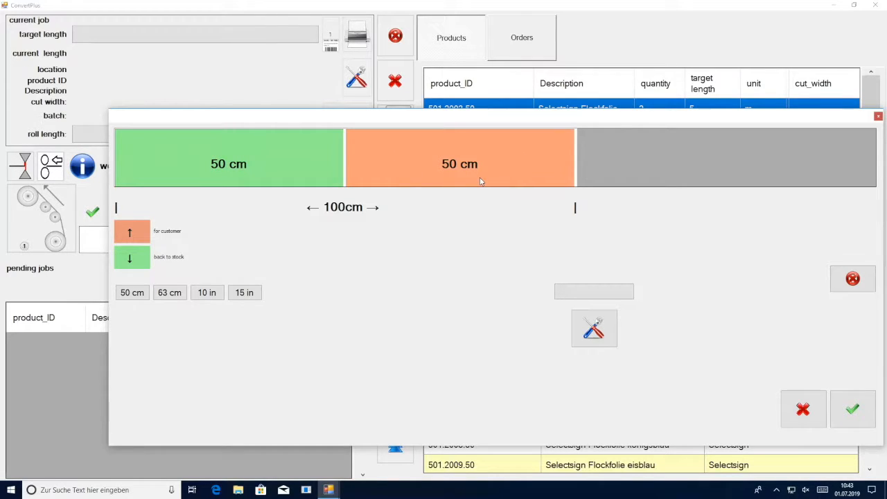
{"action": "left_click", "coordinate": [803, 410]}
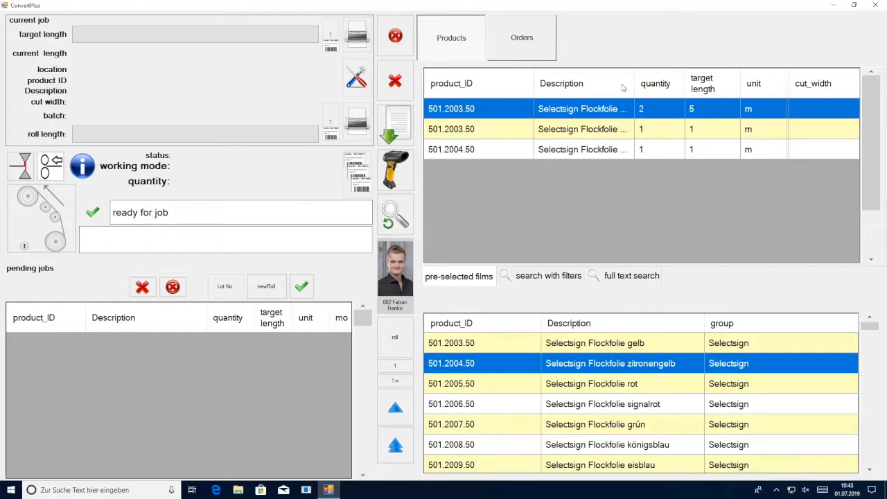
- View the list of customer orders and return to the product list
{"action": "left_click", "coordinate": [525, 41]}
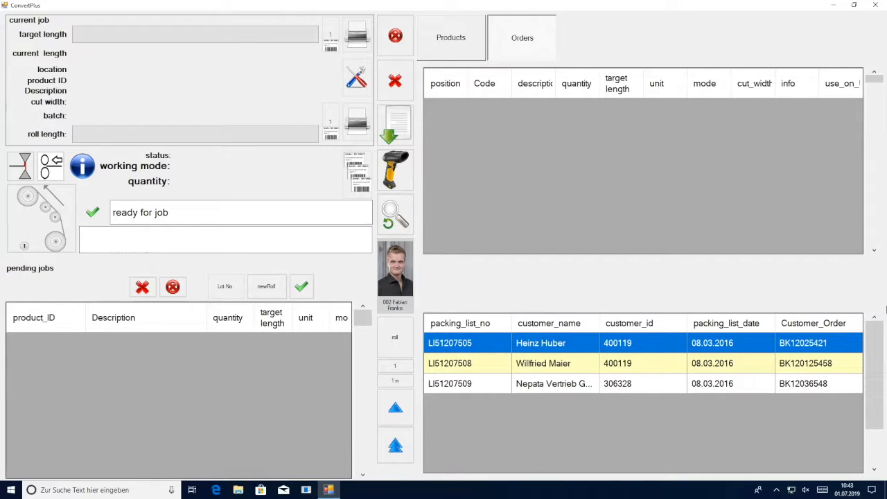
{"action": "left_click", "coordinate": [445, 39]}
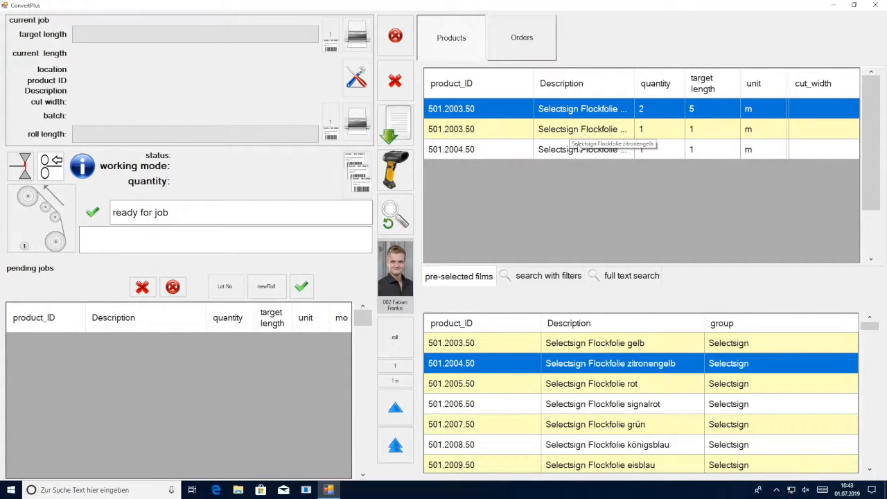
- Transfer the product list to the pending jobs and load the Selectsign Flockfolie gelb jobs for production
{"action": "left_click", "coordinate": [399, 124]}
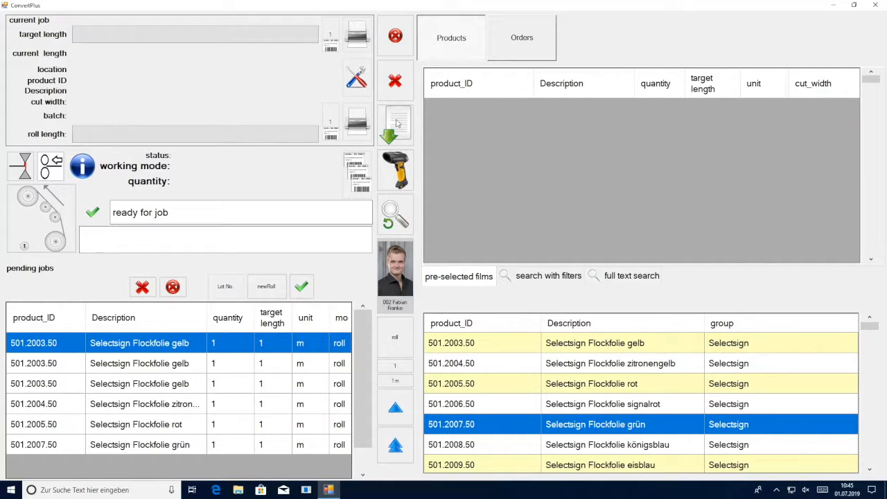
{"action": "left_click", "coordinate": [302, 288]}
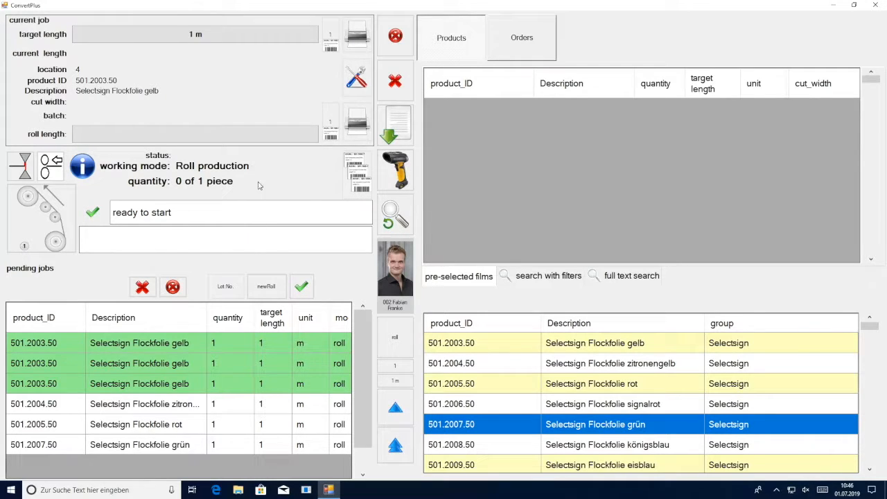
- Set the roll length of the current job to 25 m
{"action": "left_click", "coordinate": [205, 140]}
{"action": "left_click", "coordinate": [183, 226]}
{"action": "left_click", "coordinate": [263, 301]}
{"action": "left_click", "coordinate": [187, 272]}
{"action": "left_click", "coordinate": [185, 232]}
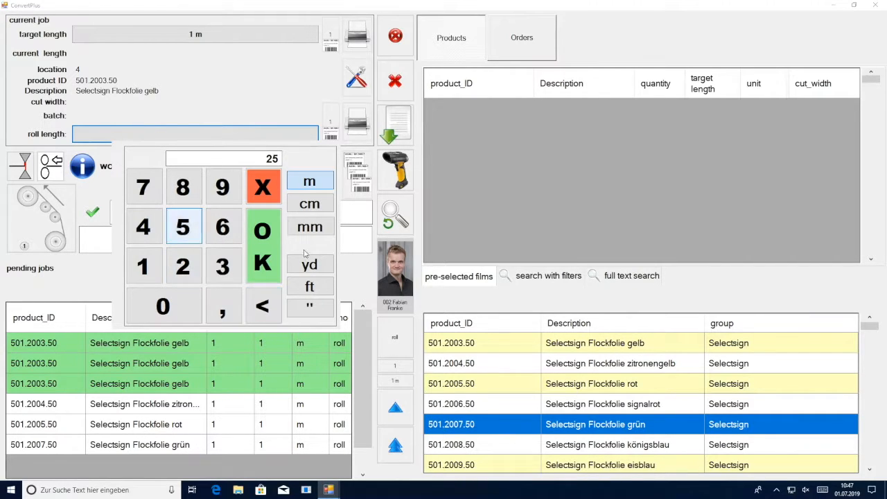
{"action": "left_click", "coordinate": [256, 250]}
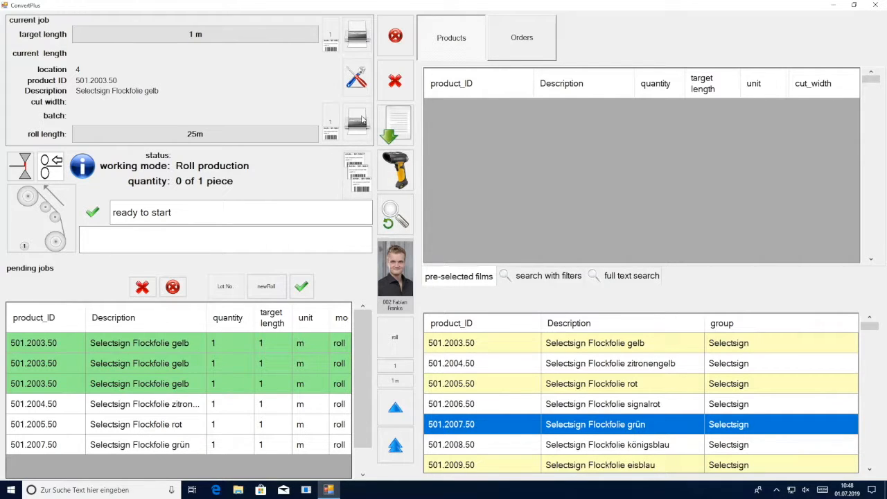
- Cycle the label printing option through single label, no label and multiple labels, and print the current job's label
{"action": "left_click", "coordinate": [352, 181]}
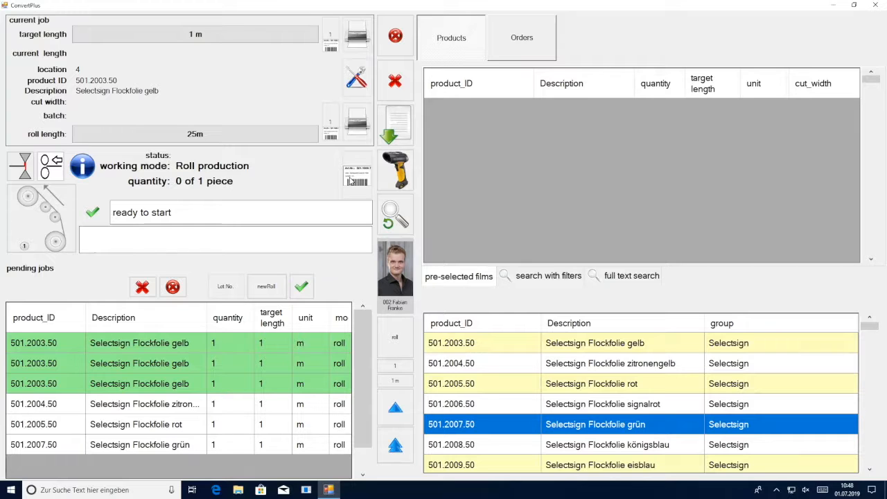
{"action": "left_click", "coordinate": [351, 181]}
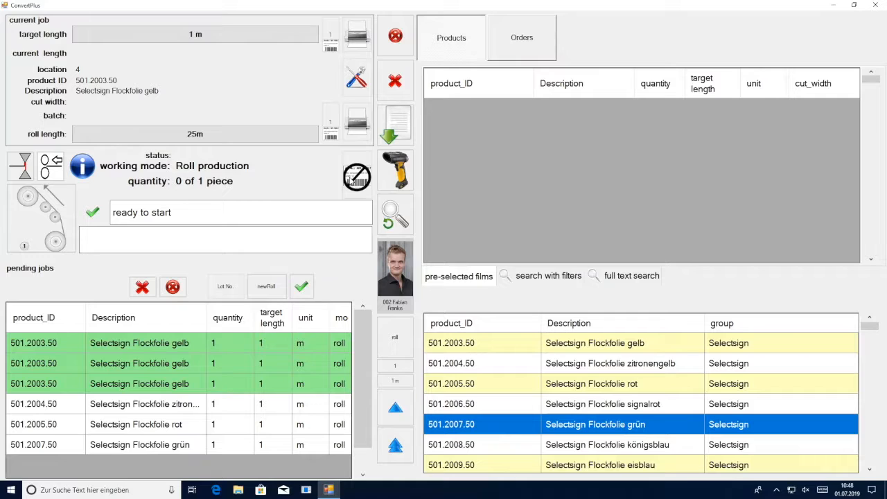
{"action": "left_click", "coordinate": [351, 181]}
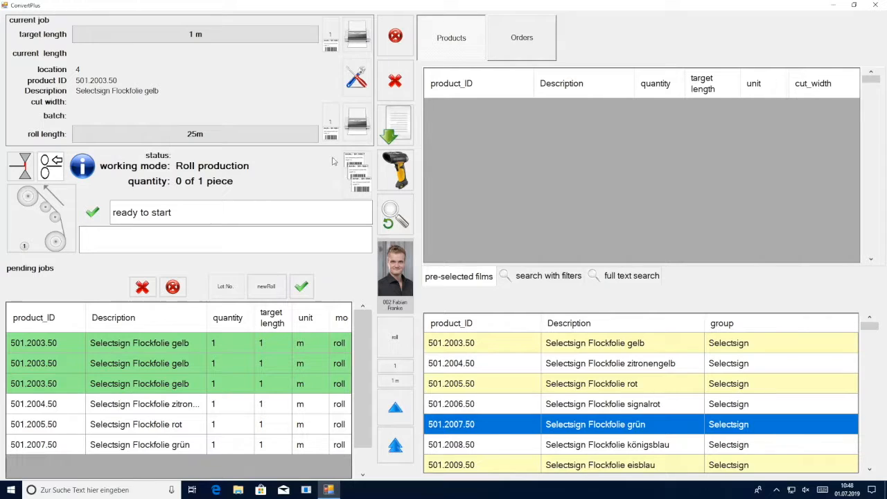
{"action": "left_click", "coordinate": [361, 40]}
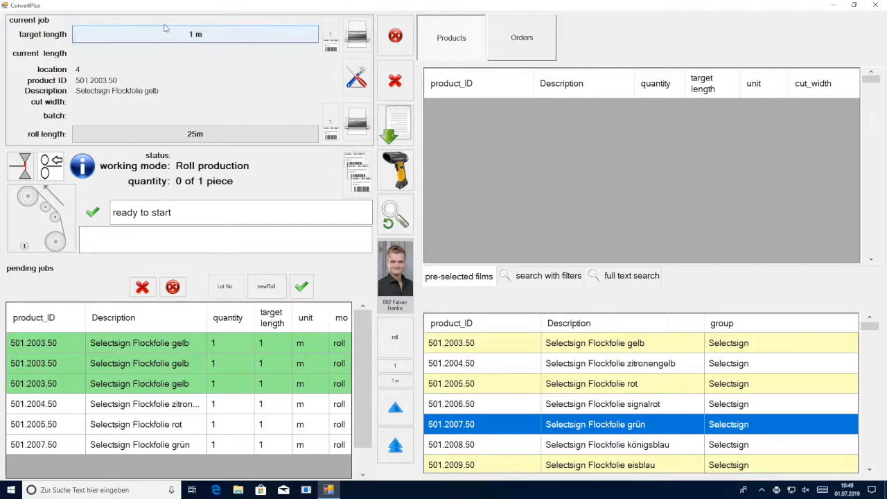
- Examine the label editor's templates for all five label types and the font settings of the warehouse roll's product_ID line
{"action": "left_click", "coordinate": [357, 85]}
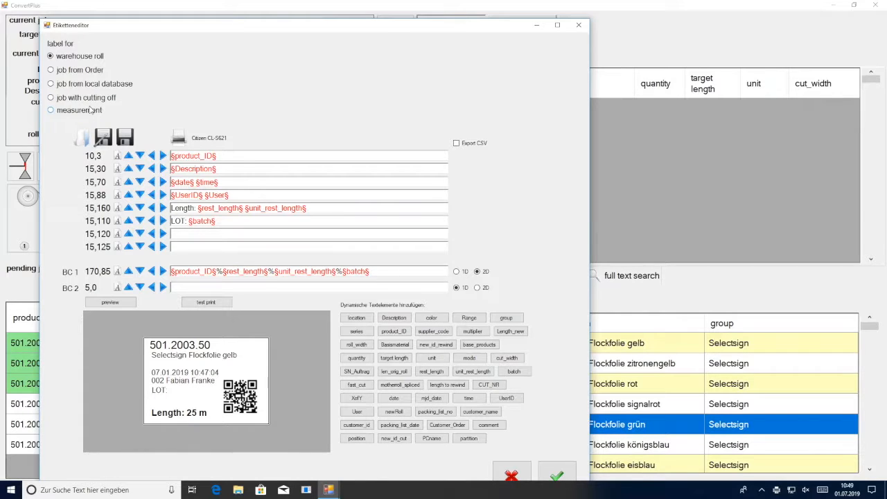
{"action": "left_click", "coordinate": [61, 71]}
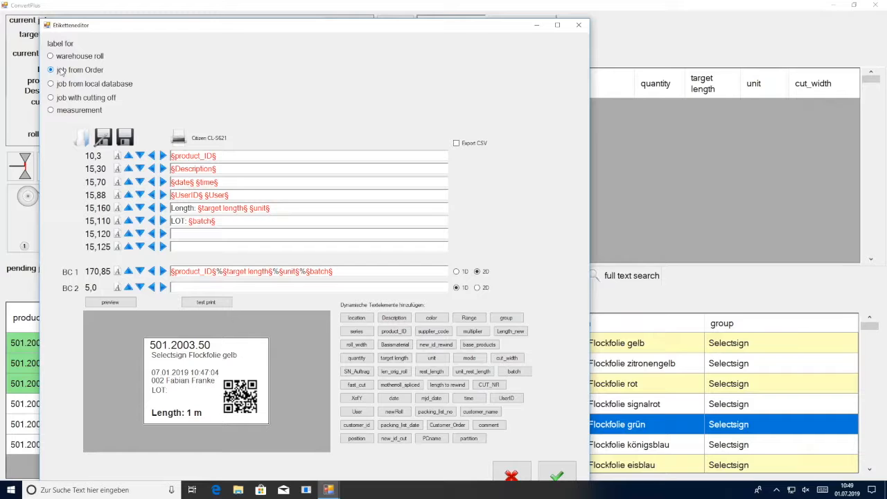
{"action": "left_click", "coordinate": [53, 84]}
{"action": "left_click", "coordinate": [55, 99]}
{"action": "left_click", "coordinate": [56, 113]}
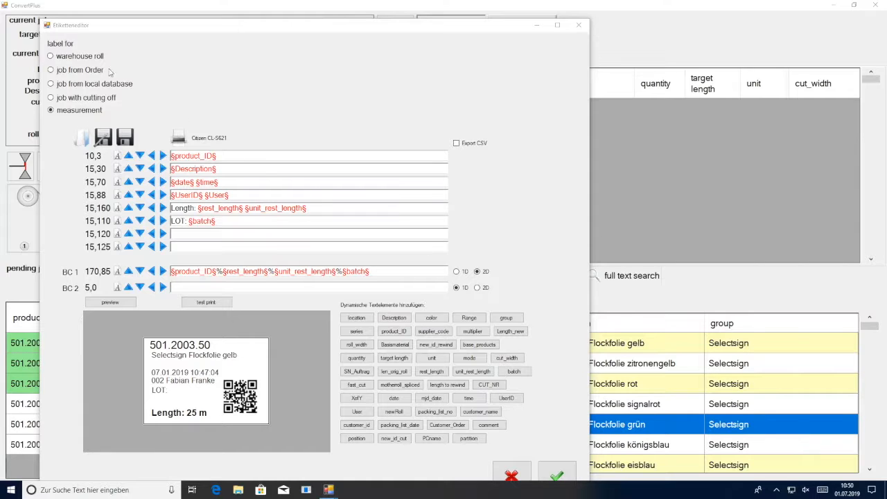
{"action": "left_click", "coordinate": [49, 57]}
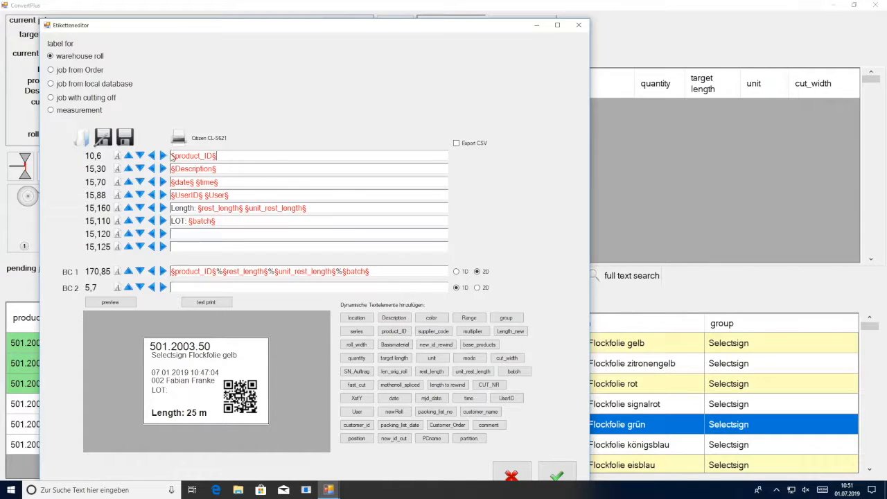
{"action": "left_click", "coordinate": [117, 156]}
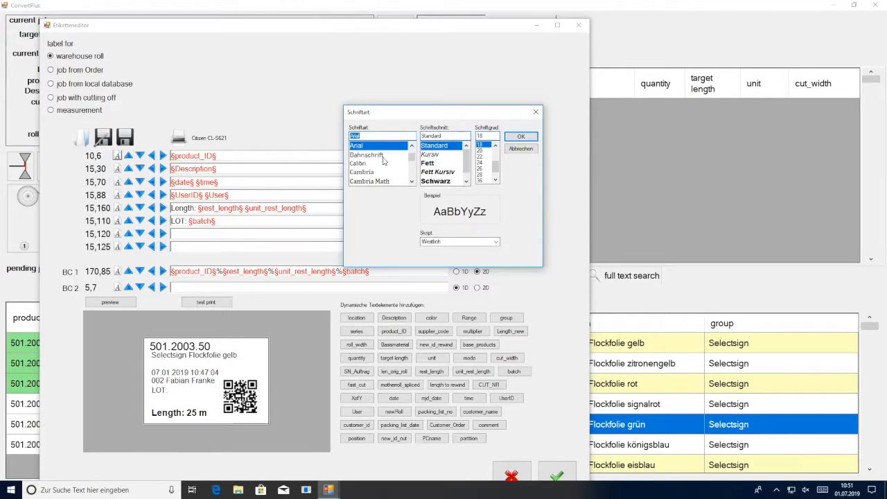
{"action": "left_click", "coordinate": [536, 112]}
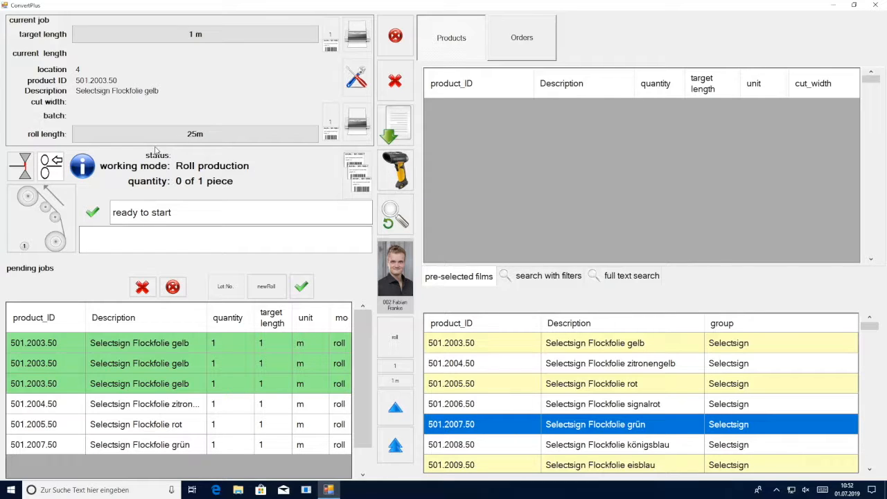
- Enter 15265 as the lot number of the current job
{"action": "left_click", "coordinate": [226, 290]}
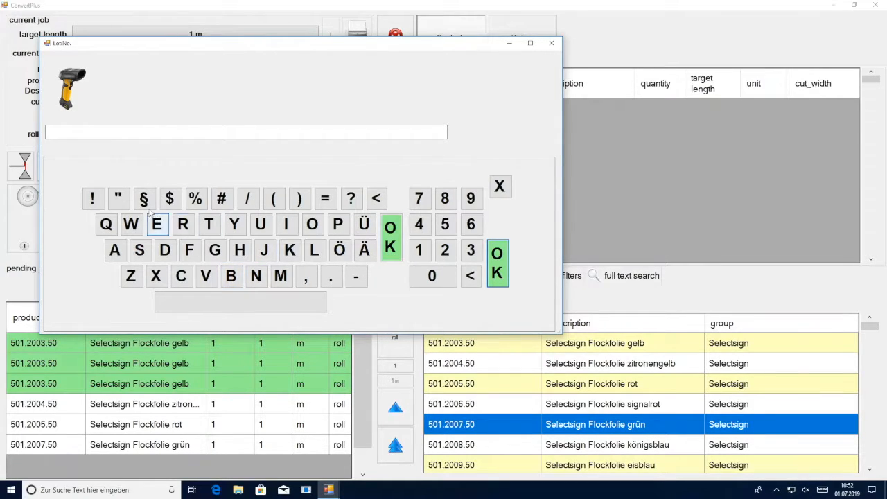
{"action": "left_click", "coordinate": [418, 249]}
{"action": "left_click", "coordinate": [445, 224]}
{"action": "left_click", "coordinate": [444, 249]}
{"action": "left_click", "coordinate": [471, 224]}
{"action": "left_click", "coordinate": [445, 224]}
{"action": "left_click", "coordinate": [505, 272]}
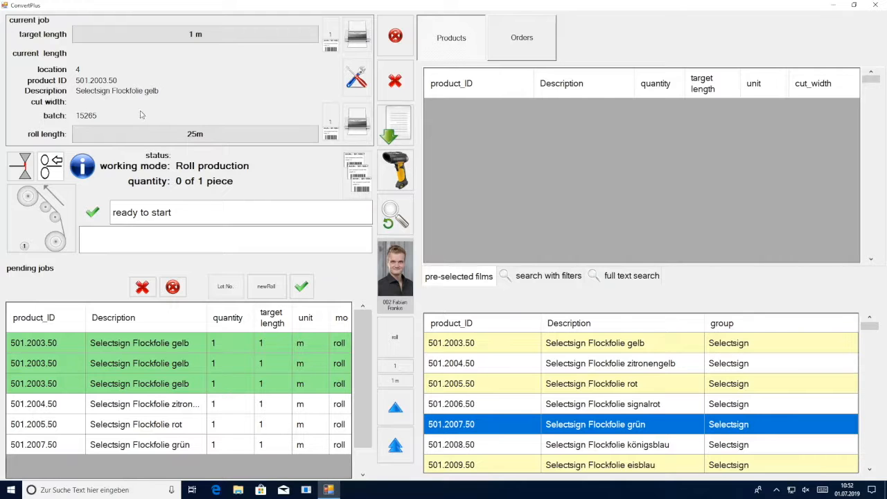
- Review the warehouse roll label preview with the lot number in the label editor and close the editor without saving
{"action": "left_click", "coordinate": [356, 77]}
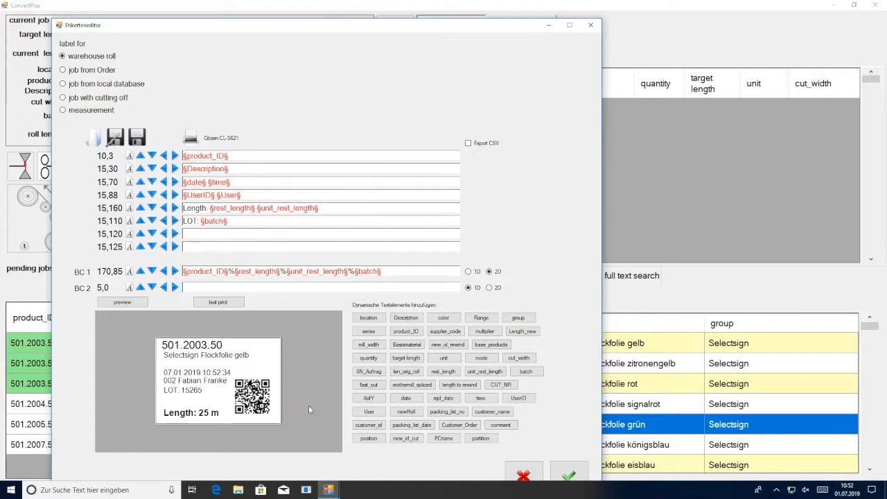
{"action": "left_click", "coordinate": [524, 475]}
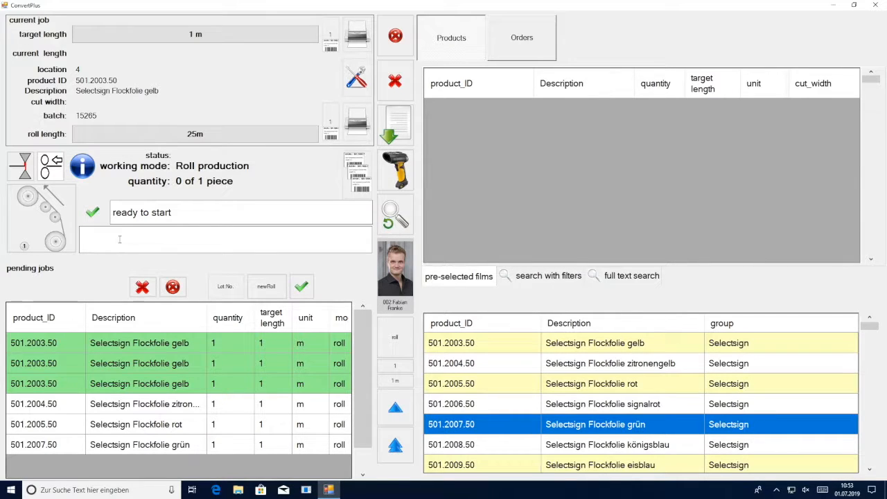
- Switch the machine's film winding path to variant 4
{"action": "left_click", "coordinate": [61, 233]}
{"action": "left_click", "coordinate": [32, 220]}
{"action": "left_click", "coordinate": [45, 220]}
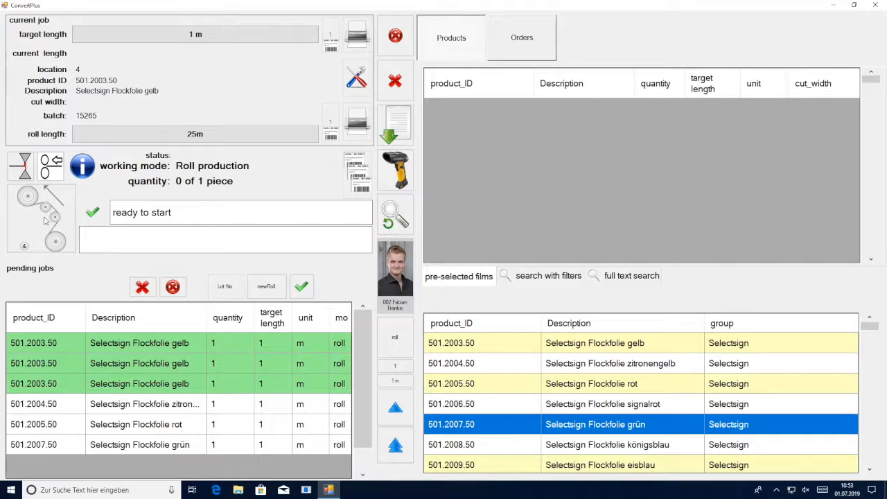